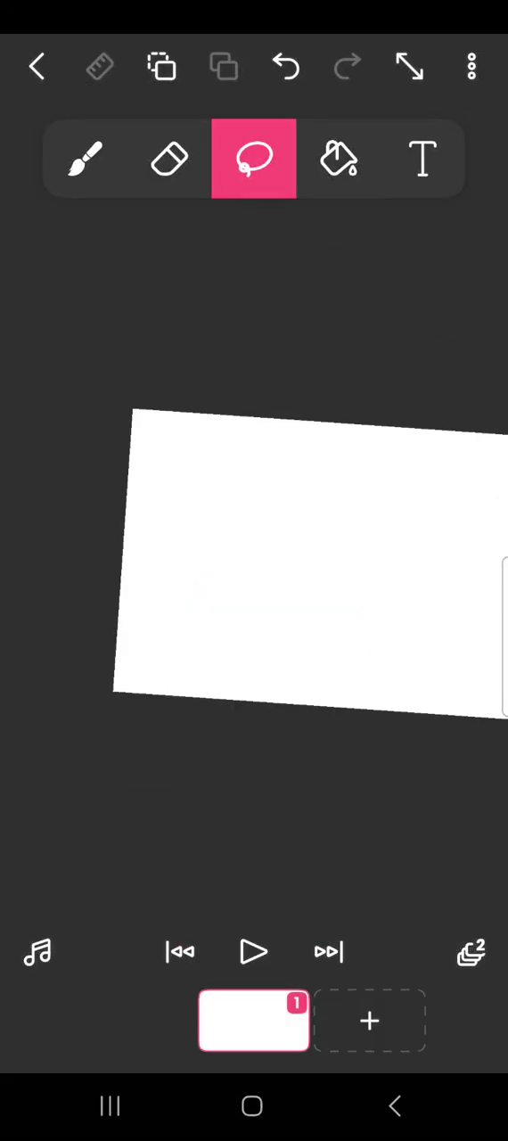
- Rotate the canvas back to 0°, cancel the stray lasso paste, and choose the Brush
left_click_drag(312, 553, 259, 571)
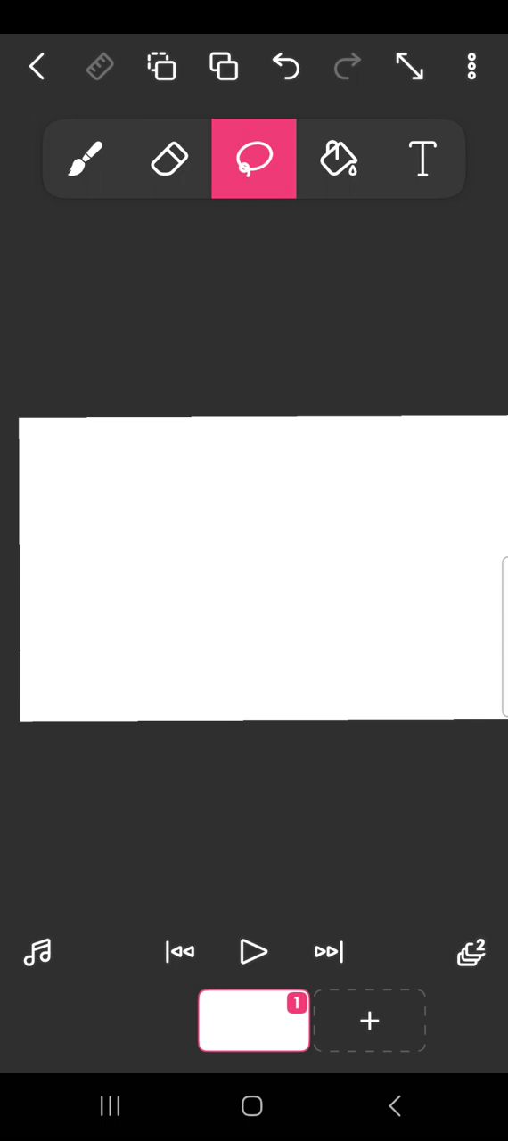
left_click(224, 67)
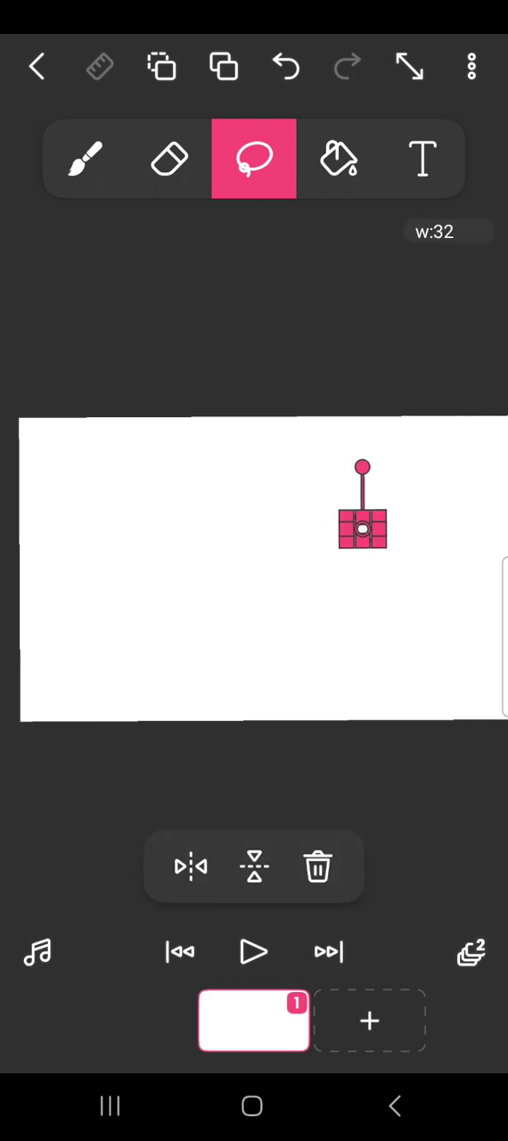
left_click(86, 159)
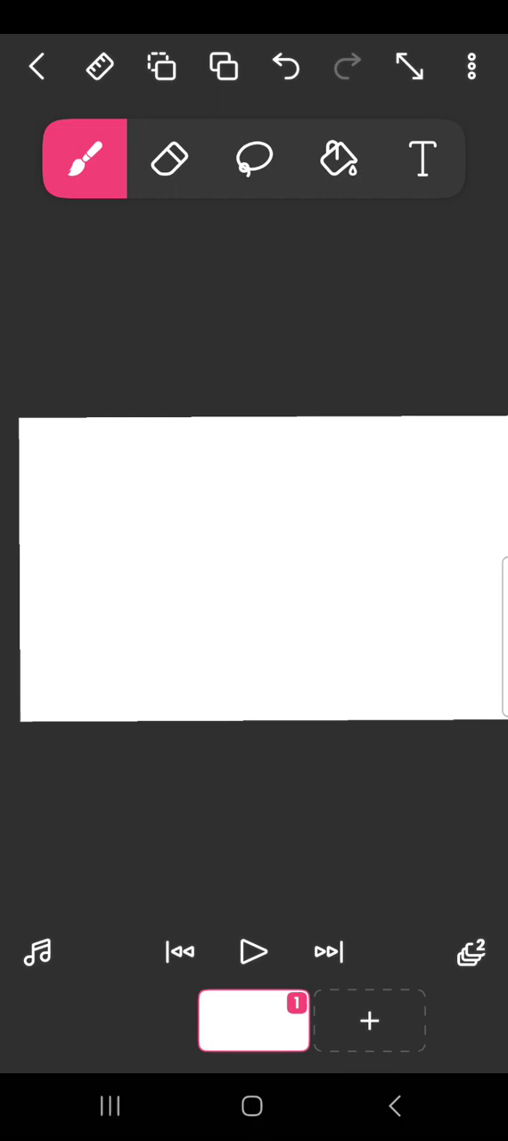
- Draw a wavy red test stroke, undo it, and return to the Brush
left_click(141, 675)
left_click_drag(141, 674, 337, 615)
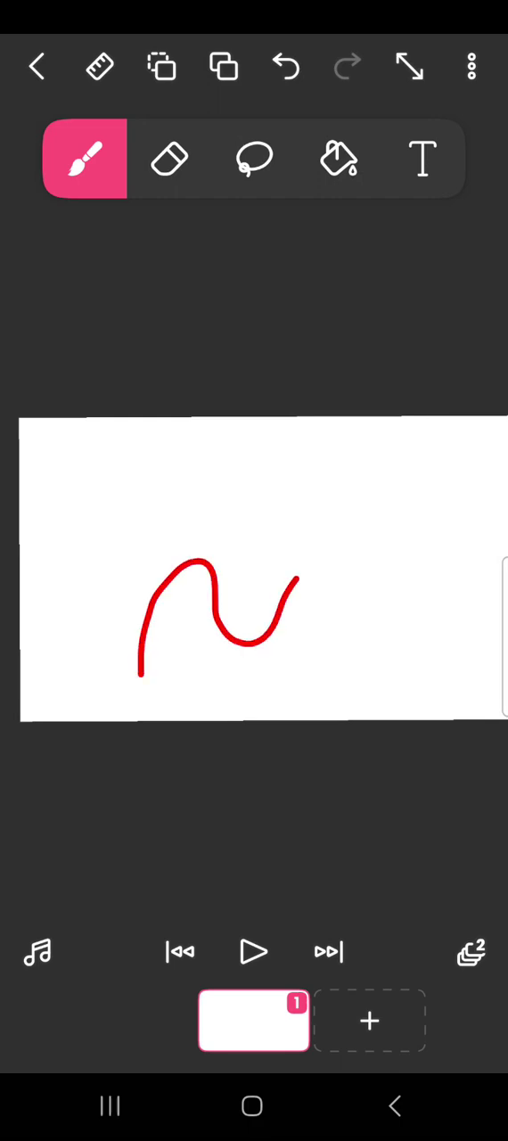
left_click(285, 66)
left_click(254, 158)
left_click(86, 158)
- Turn on the Ruler, centre a rectangle guide, then try resizing an ellipse guide
left_click(100, 67)
left_click(253, 867)
mouse_move(450, 546)
left_mouse_down()
mouse_move(264, 578)
mouse_move(254, 566)
left_mouse_up()
left_click(191, 867)
mouse_move(381, 554)
left_mouse_down()
mouse_move(444, 562)
mouse_move(444, 571)
left_mouse_up()
left_click_drag(254, 555, 282, 574)
left_click_drag(471, 577, 448, 575)
- Shorten the rectangle guide and trace the red rectangle outline along it
left_click(253, 867)
left_click_drag(260, 444, 260, 495)
mouse_move(134, 615)
left_mouse_down()
mouse_move(133, 648)
mouse_move(388, 648)
mouse_move(389, 493)
mouse_move(280, 493)
mouse_move(134, 517)
left_mouse_up()
- Switch to the ellipse ruler and reposition and reshape it below the rectangle
left_click(190, 867)
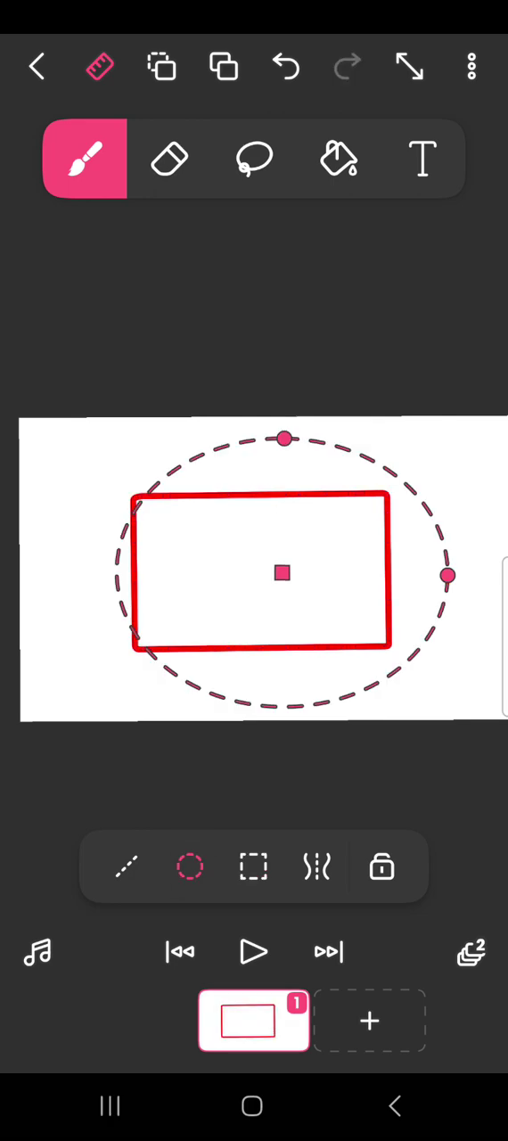
left_click_drag(281, 572, 270, 573)
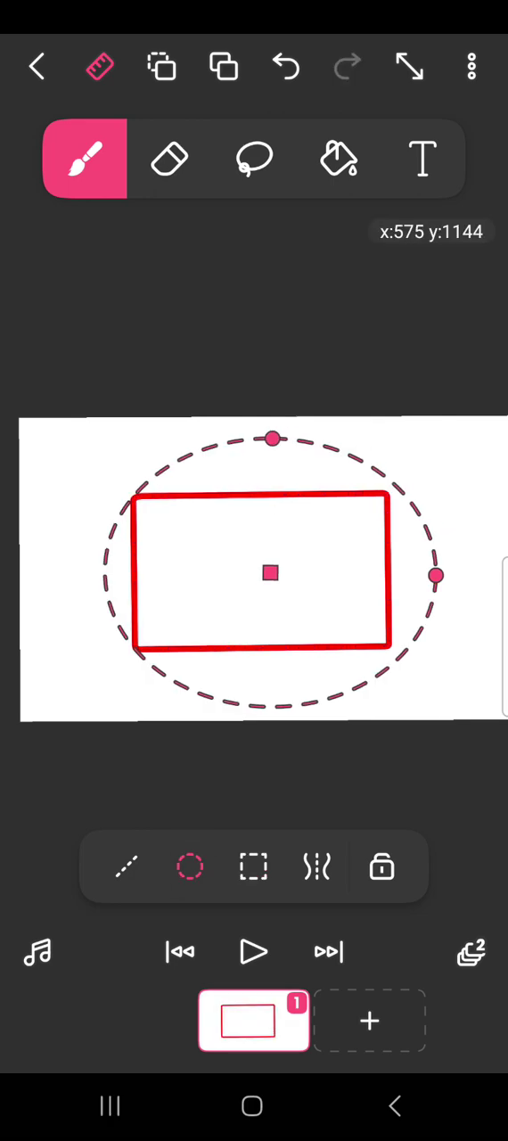
left_click_drag(435, 576, 419, 553)
left_click_drag(270, 573, 245, 570)
left_click_drag(409, 557, 405, 567)
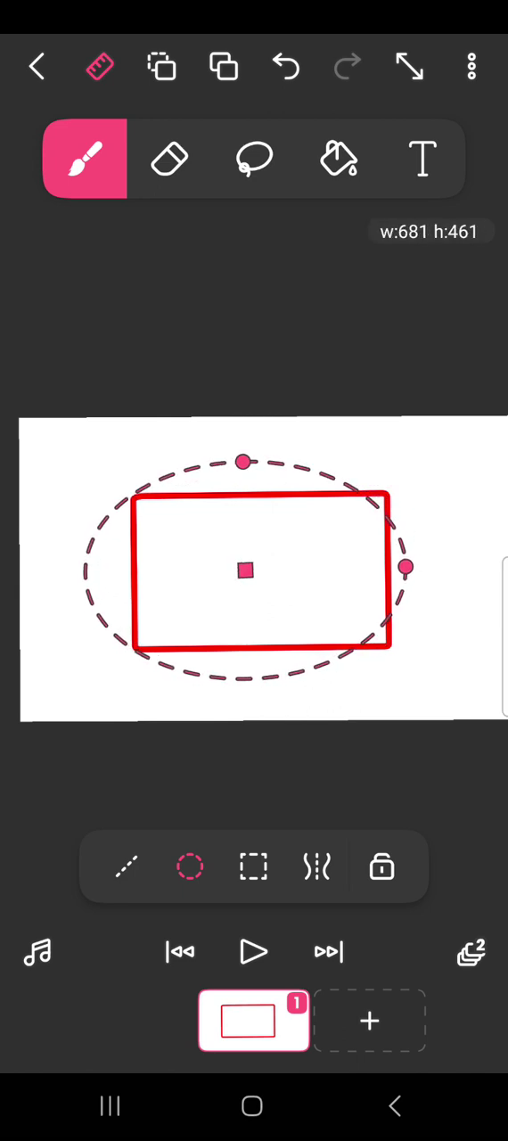
left_click_drag(245, 570, 259, 570)
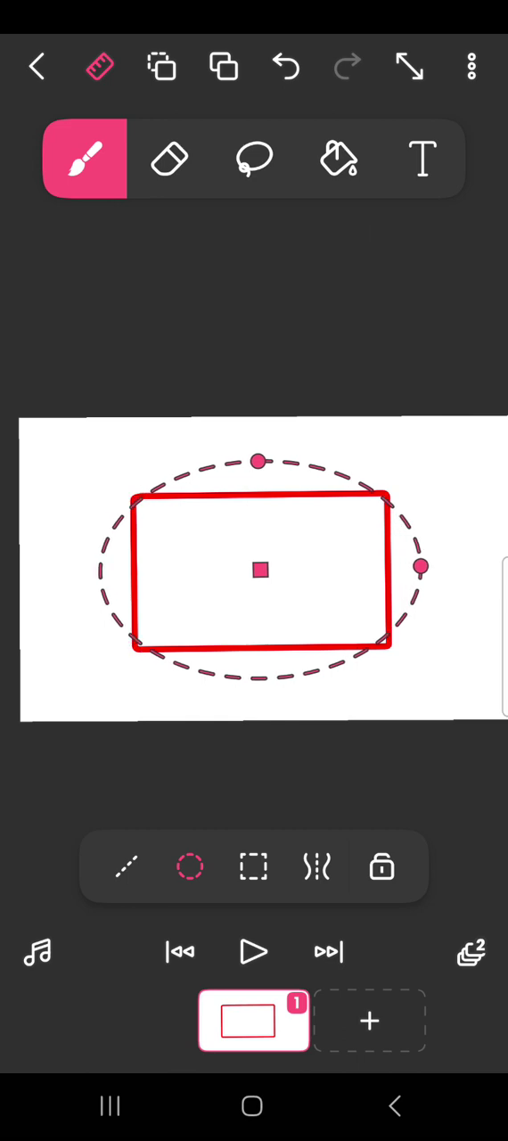
mouse_move(259, 570)
left_mouse_down()
mouse_move(259, 557)
mouse_move(259, 566)
left_mouse_up()
left_click_drag(259, 452, 259, 446)
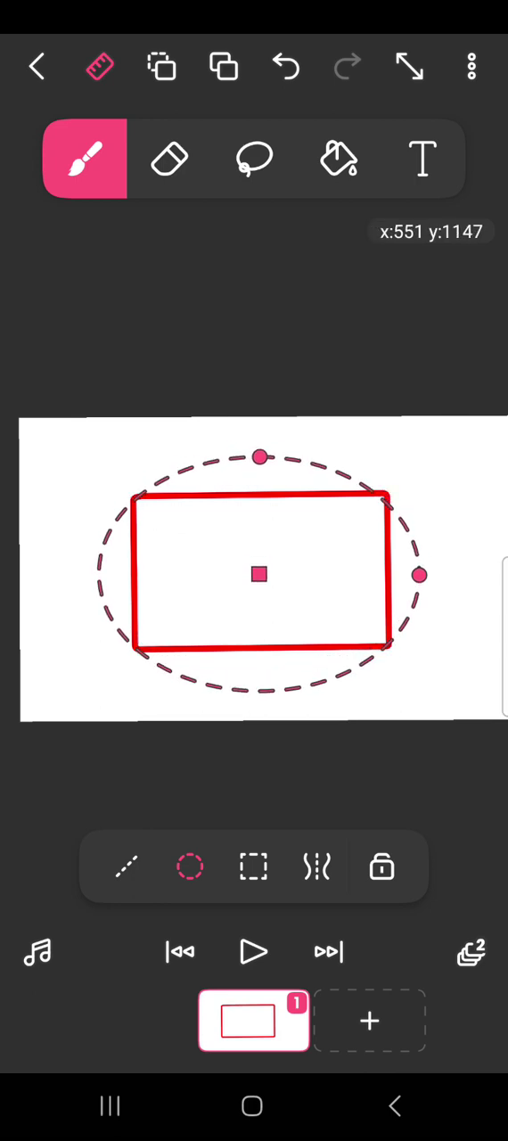
left_click_drag(258, 567, 258, 576)
- Draw a curved bottom arc, undo it after undo/redo, and turn the Ruler off
mouse_move(138, 653)
left_mouse_down()
mouse_move(268, 692)
mouse_move(374, 655)
mouse_move(392, 644)
left_mouse_up()
left_click(285, 67)
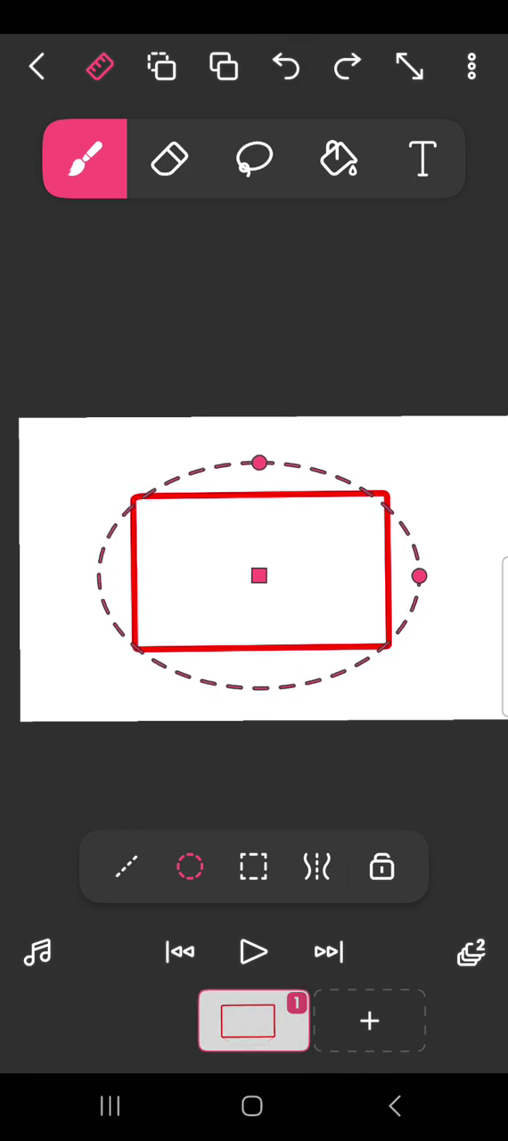
left_click_drag(259, 459, 259, 479)
left_click_drag(259, 576, 254, 573)
left_click(285, 67)
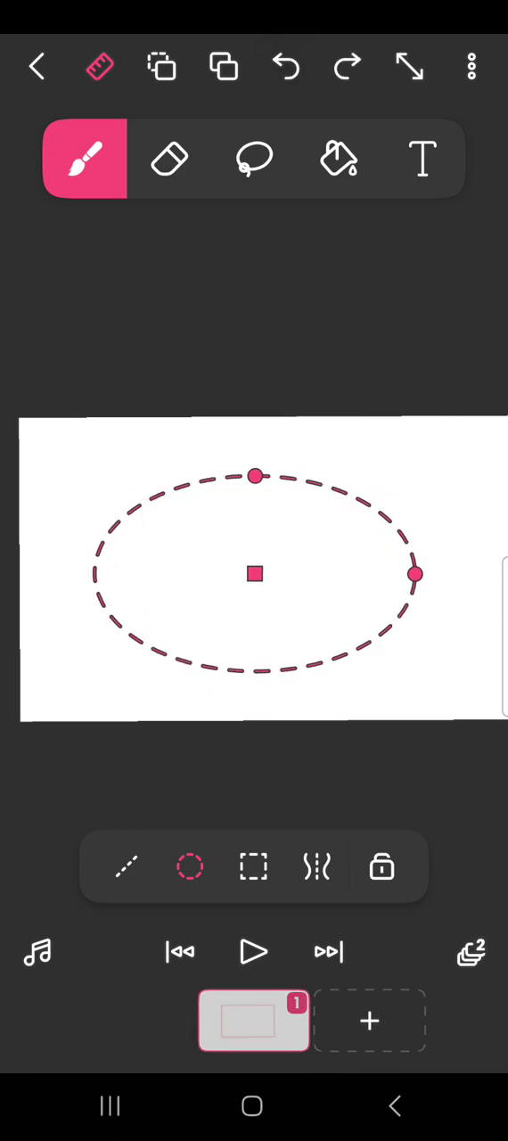
left_click(348, 67)
left_click(348, 67)
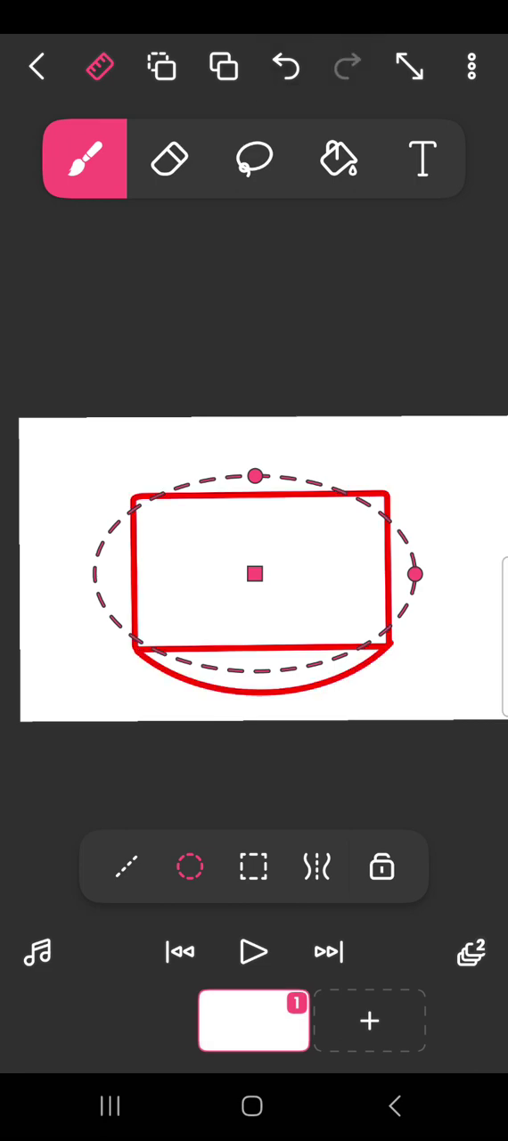
left_click(285, 67)
left_click(100, 67)
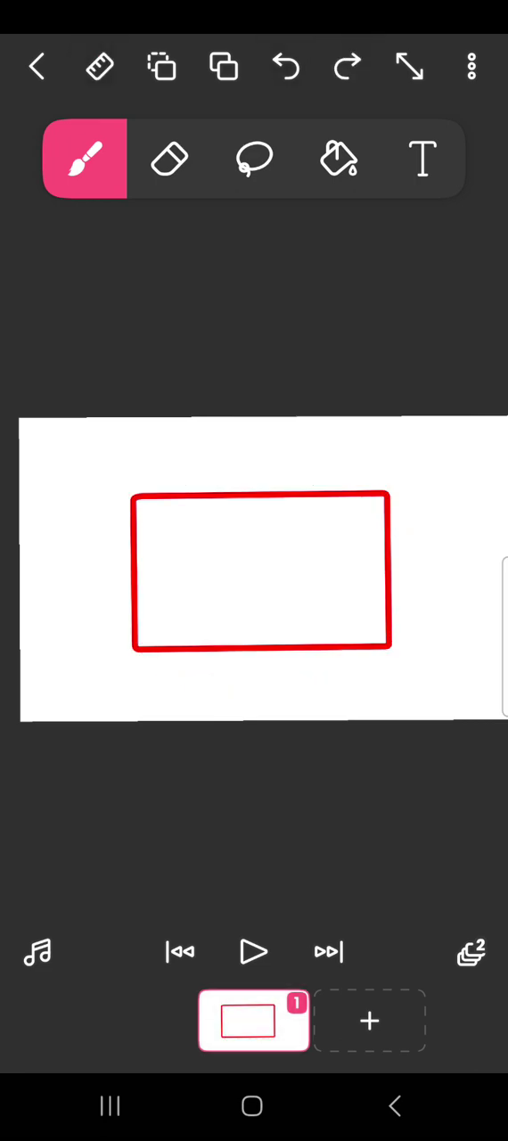
left_click_drag(132, 497, 364, 486)
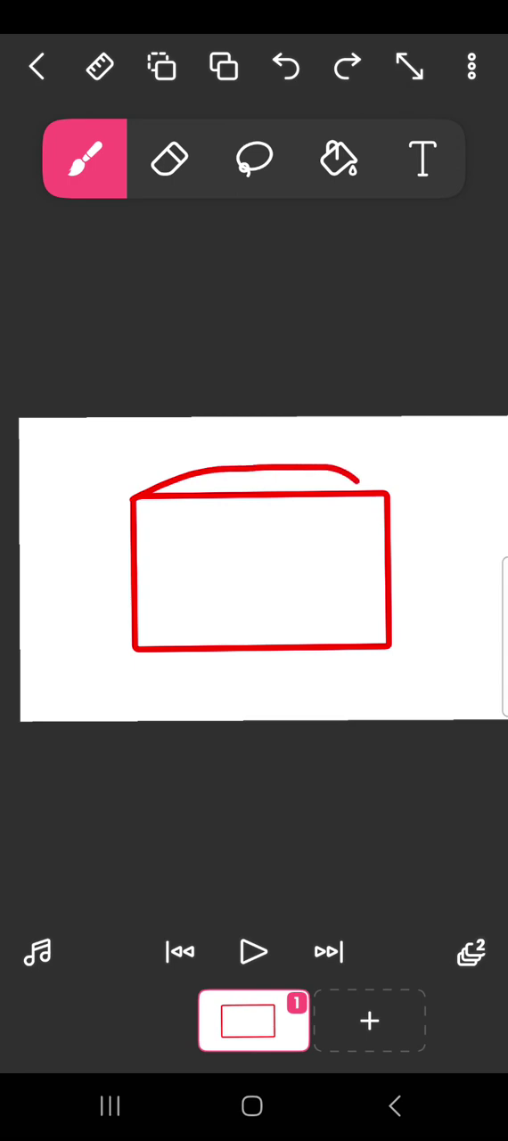
left_click(285, 66)
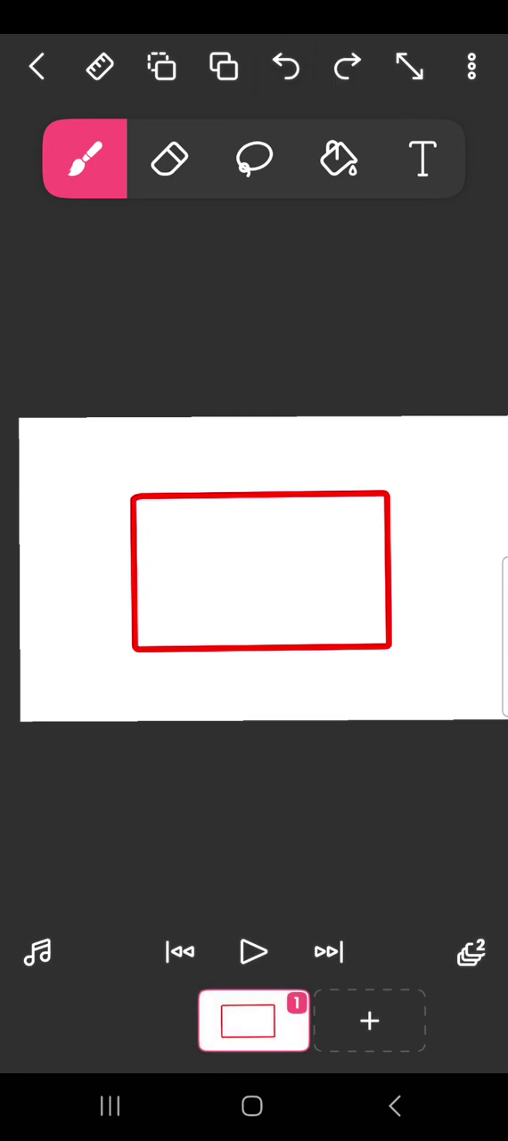
scroll(267, 455, "up", 5)
scroll(267, 535, "up", 1)
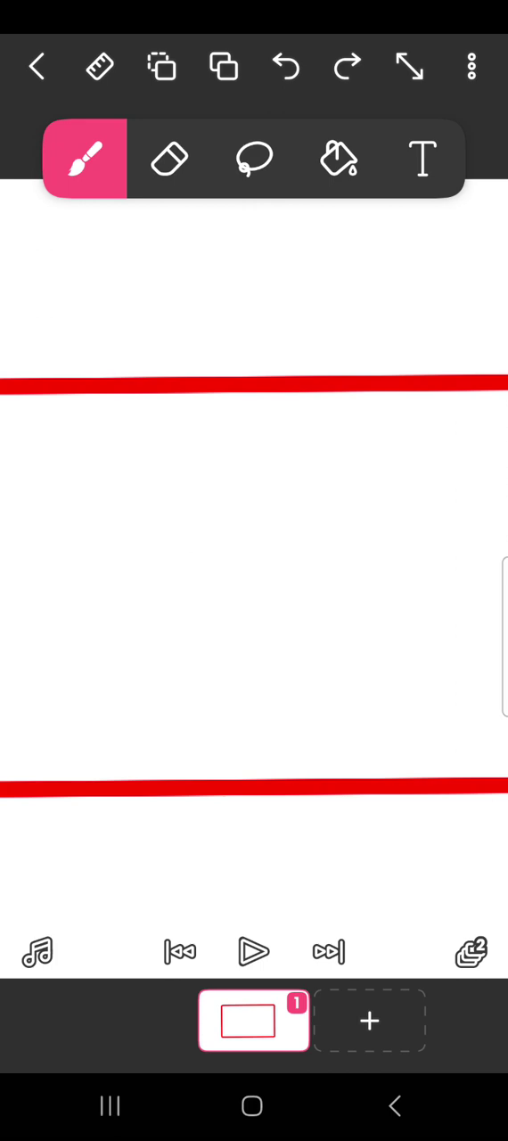
- Try vertical, diagonal and dot strokes inside the rectangle, undoing each one
left_click_drag(191, 533, 178, 629)
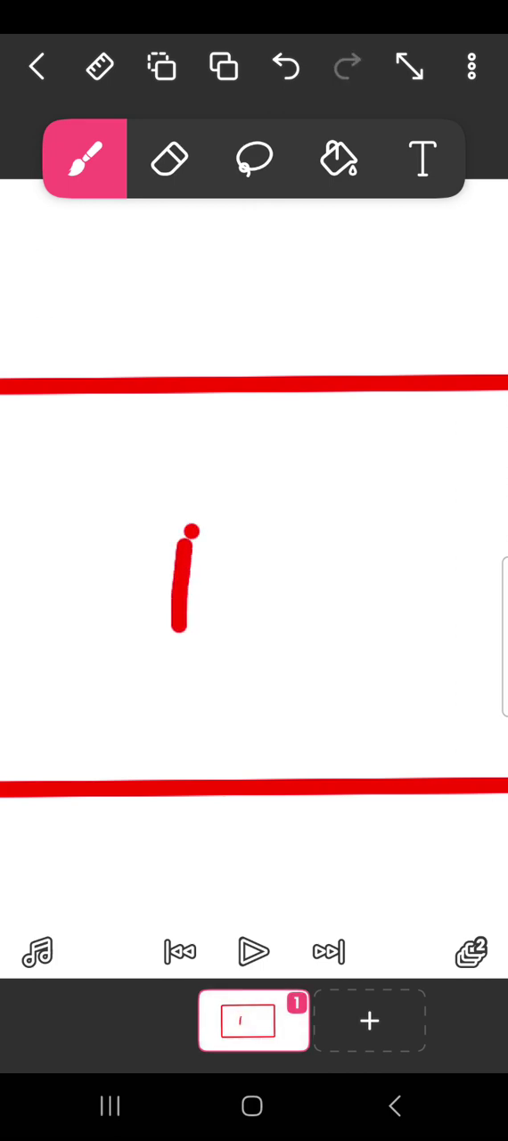
left_click(286, 67)
left_click_drag(185, 575, 186, 629)
left_click(285, 67)
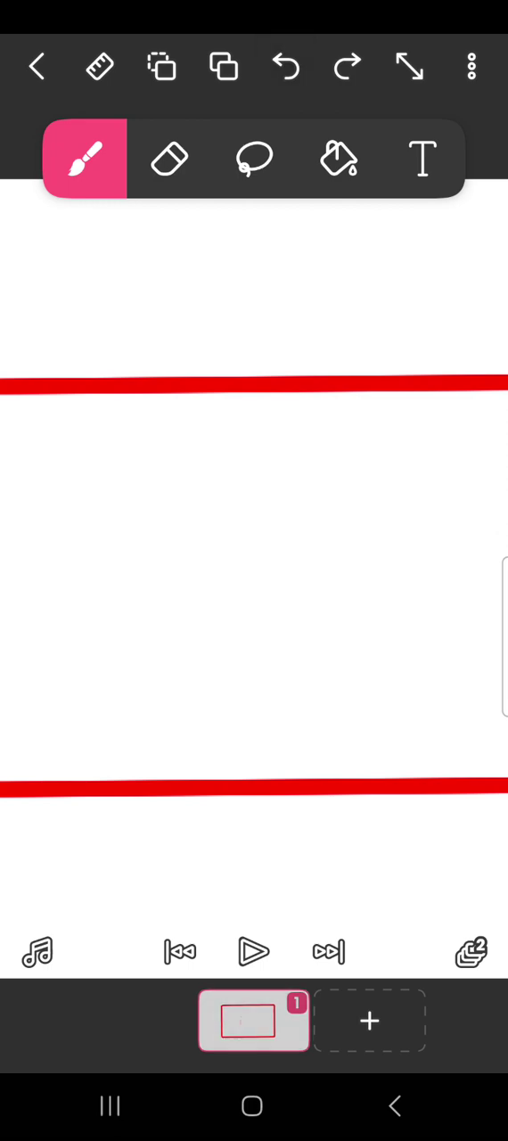
mouse_move(180, 495)
left_mouse_down()
mouse_move(180, 645)
mouse_move(302, 570)
left_mouse_up()
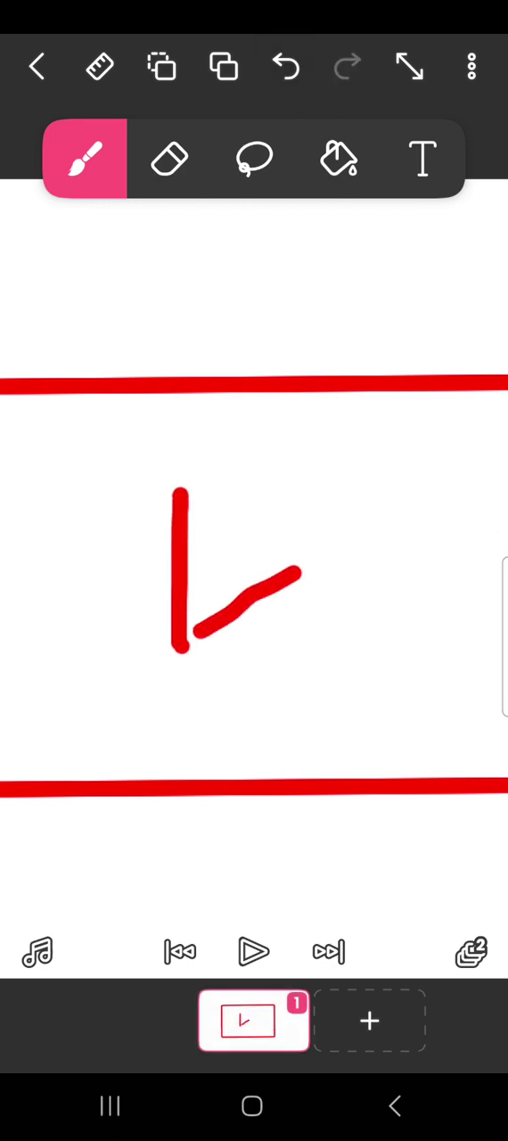
left_click(286, 67)
left_click_drag(192, 635, 302, 553)
left_click(285, 67)
left_click_drag(201, 618, 214, 618)
left_click(238, 595)
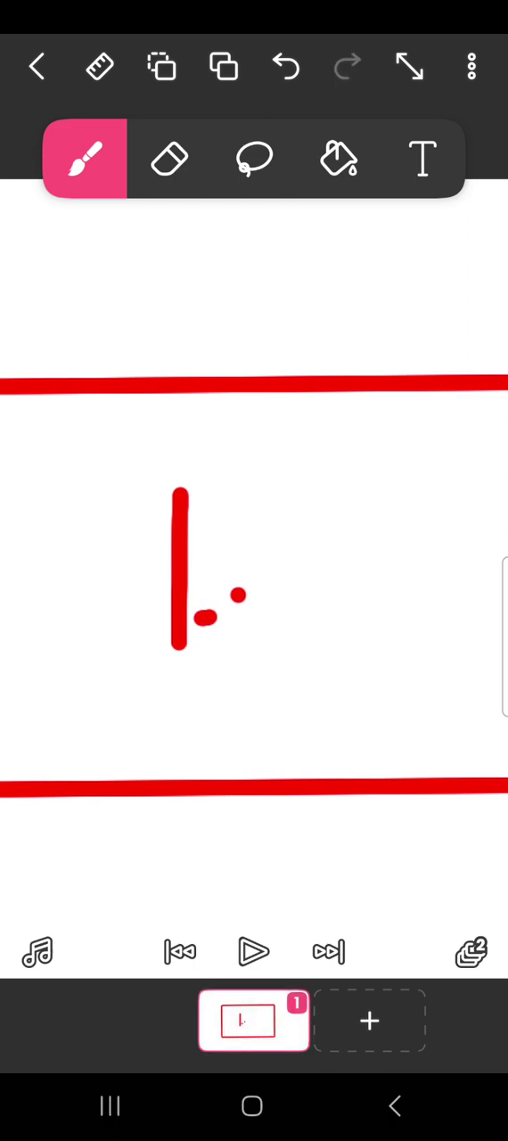
left_click(285, 67)
left_click(286, 67)
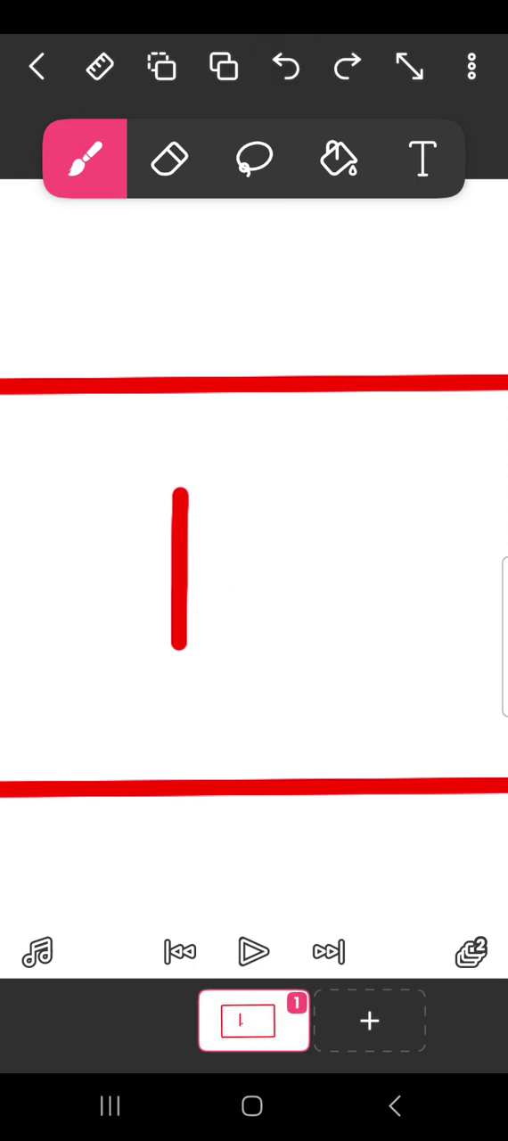
- Attempt the triangle's lower and upper edges, then undo those strokes and dots
mouse_move(176, 651)
left_mouse_down()
mouse_move(187, 653)
mouse_move(268, 624)
mouse_move(343, 590)
left_mouse_up()
left_click(286, 67)
left_click(200, 481)
mouse_move(200, 482)
left_mouse_down()
mouse_move(182, 498)
mouse_move(272, 531)
left_mouse_up()
left_click_drag(292, 535, 348, 576)
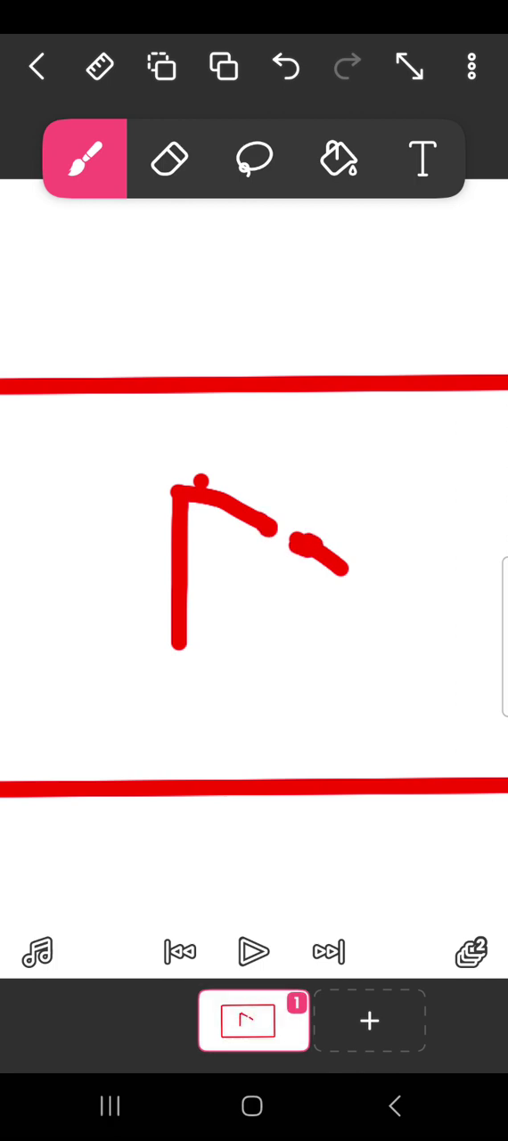
left_click(286, 67)
left_click(285, 67)
left_click(285, 67)
- Redraw the triangle's upper diagonal edge and clear the stray dots with undo
left_click_drag(189, 497, 298, 557)
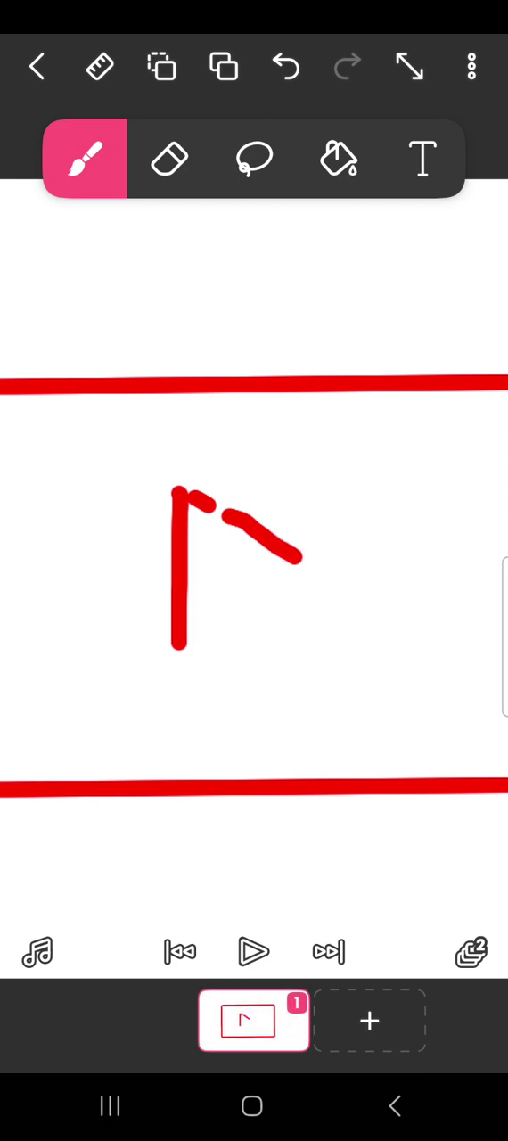
left_click(285, 66)
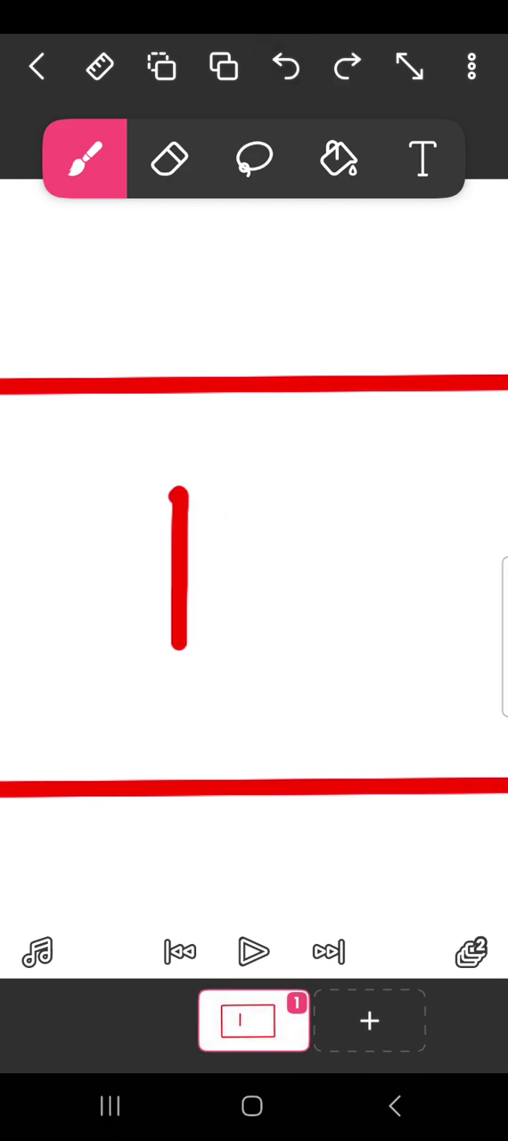
mouse_move(171, 495)
left_mouse_down()
mouse_move(243, 535)
mouse_move(192, 508)
left_mouse_up()
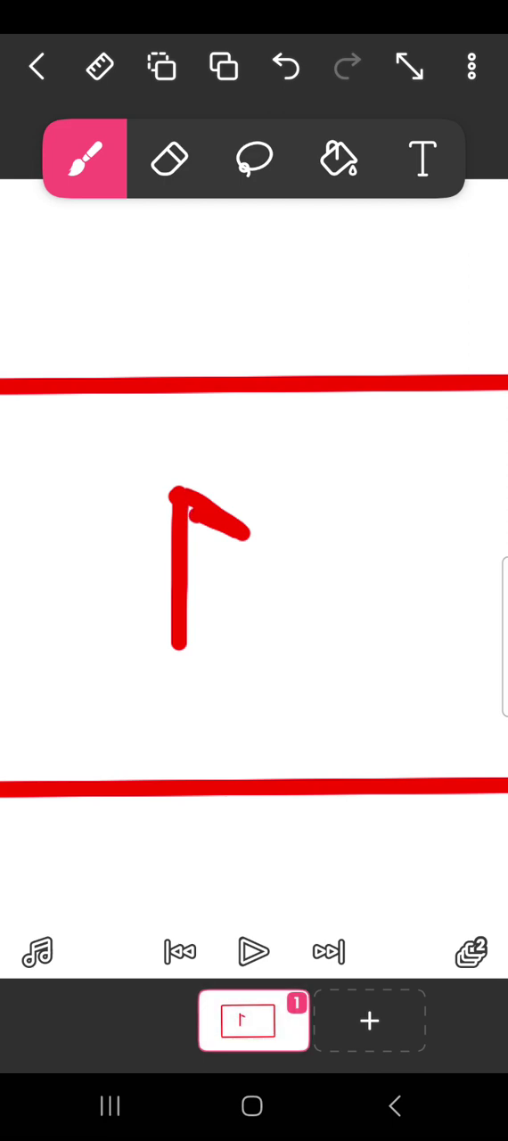
left_click(263, 552)
left_click(299, 576)
left_click(285, 67)
left_click(286, 67)
left_click(285, 66)
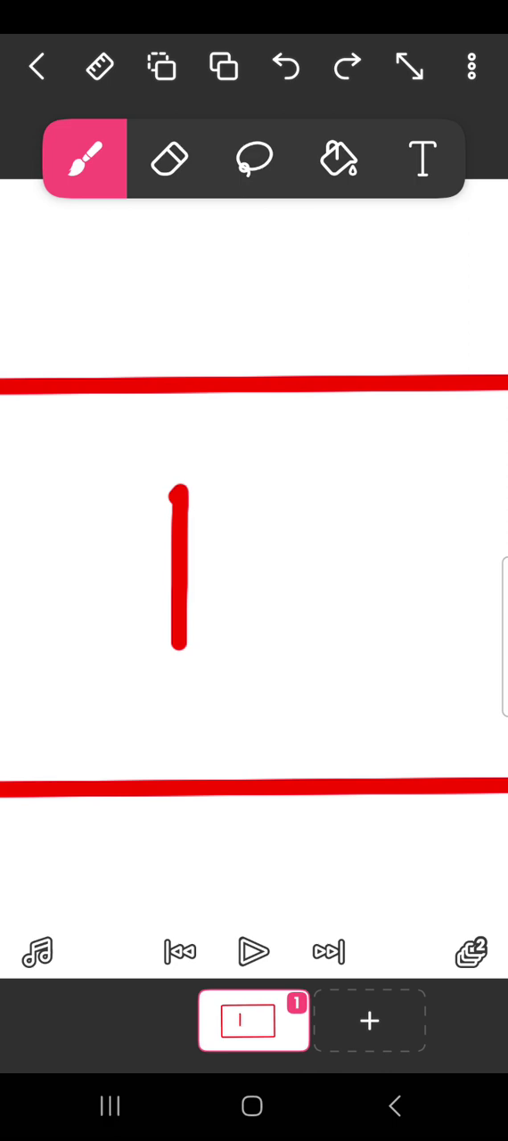
- Try a curved stroke and a long stroke toward the tip, then undo them
mouse_move(180, 491)
left_mouse_down()
mouse_move(275, 530)
mouse_move(312, 559)
left_mouse_up()
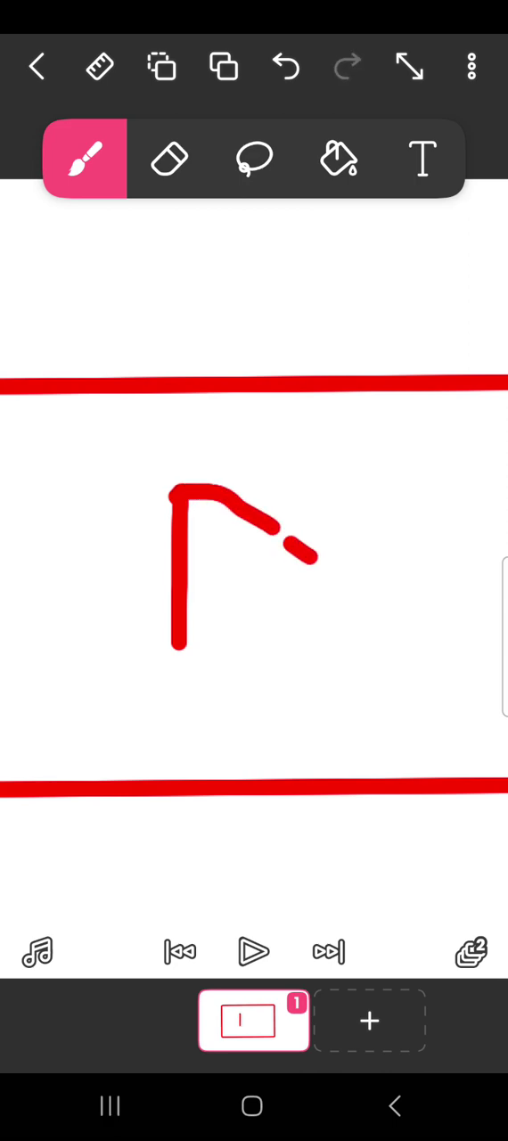
left_click(285, 67)
left_click(183, 497)
left_click_drag(192, 500, 307, 533)
left_click_drag(322, 535, 504, 619)
left_click(285, 66)
left_click(286, 67)
left_click(286, 67)
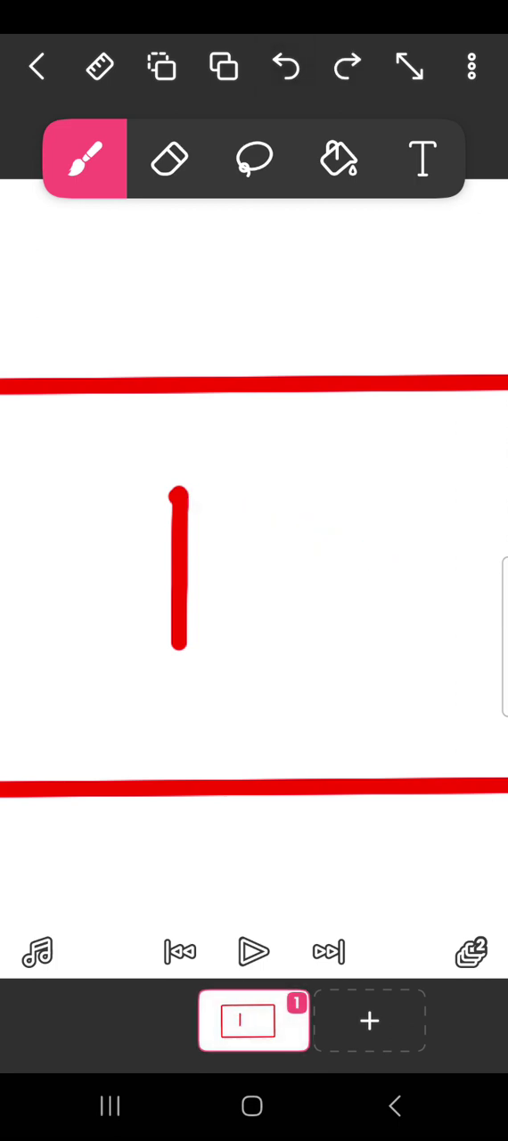
- Draw the triangle's upper and lower diagonal sides, redrawing both once
left_click_drag(183, 497, 339, 569)
left_click_drag(180, 652, 337, 569)
left_click(285, 67)
mouse_move(183, 496)
left_mouse_down()
mouse_move(207, 513)
mouse_move(299, 549)
left_mouse_up()
mouse_move(183, 647)
left_mouse_down()
mouse_move(236, 615)
mouse_move(305, 564)
mouse_move(310, 551)
left_mouse_up()
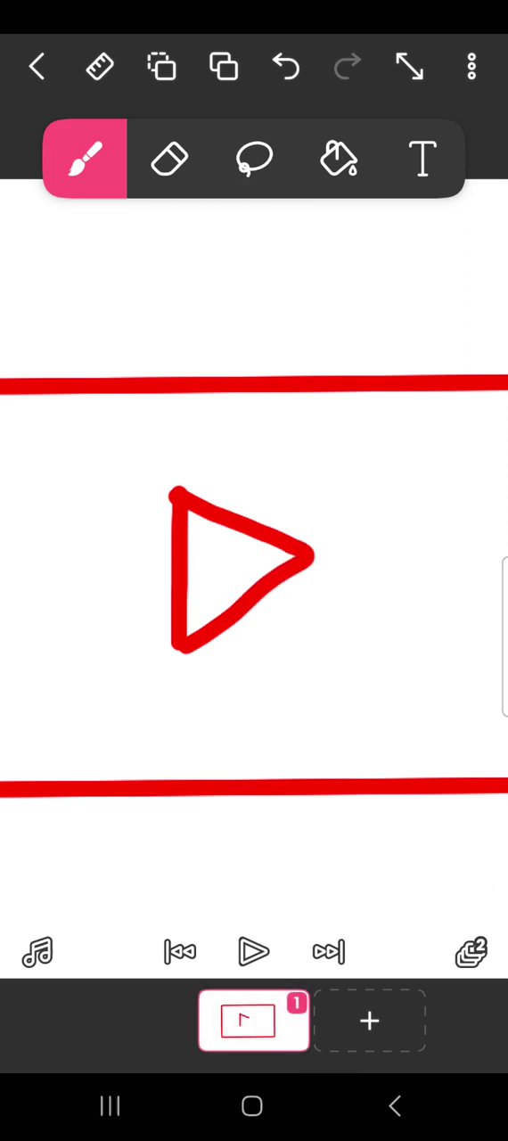
scroll(241, 571, "up", 3)
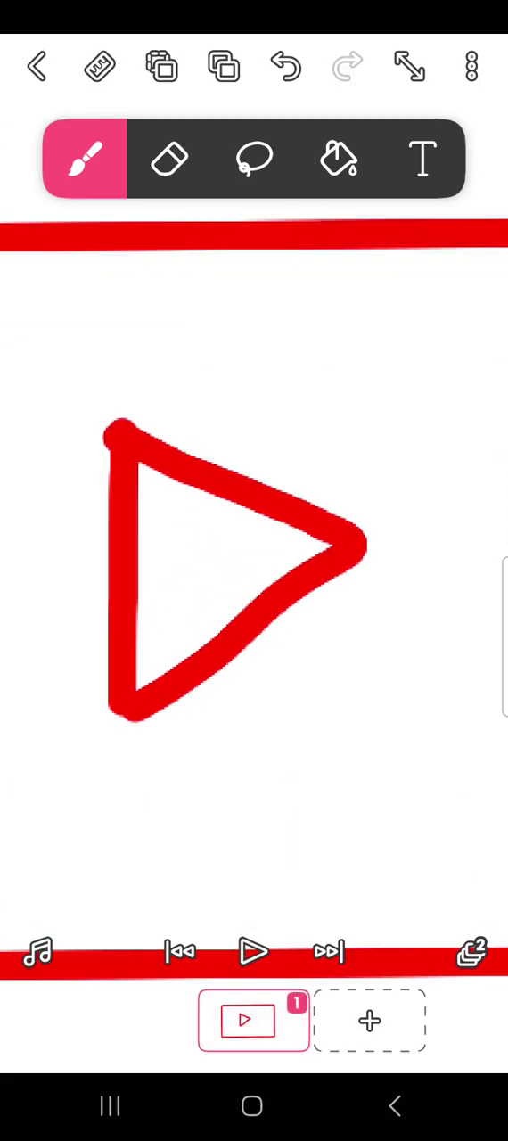
- Thicken the triangle's outline and paint its whole interior solid red
left_click_drag(144, 464, 142, 686)
left_click_drag(179, 660, 303, 535)
left_click_drag(165, 477, 294, 535)
left_click_drag(170, 552, 254, 651)
left_click_drag(170, 527, 294, 571)
mouse_move(174, 491)
left_mouse_down()
mouse_move(245, 539)
mouse_move(259, 606)
left_mouse_up()
left_click_drag(250, 549, 290, 589)
mouse_move(174, 588)
left_mouse_down()
mouse_move(205, 584)
mouse_move(223, 611)
left_mouse_up()
left_click_drag(201, 531, 219, 535)
left_click_drag(219, 459, 156, 437)
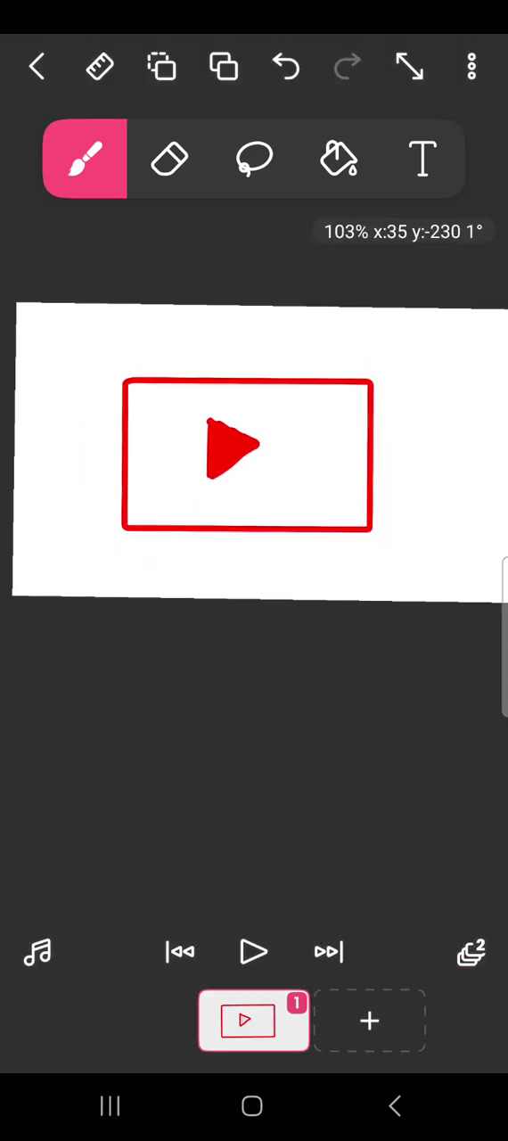
- Step back through the fill strokes and lasso-select the triangle's top corner
key("ctrl+z")
key("ctrl+z")
key("ctrl+shift+z")
scroll(231, 450, "up", 5)
left_click(254, 158)
scroll(254, 535, "up", 5)
left_click_drag(203, 538, 243, 327)
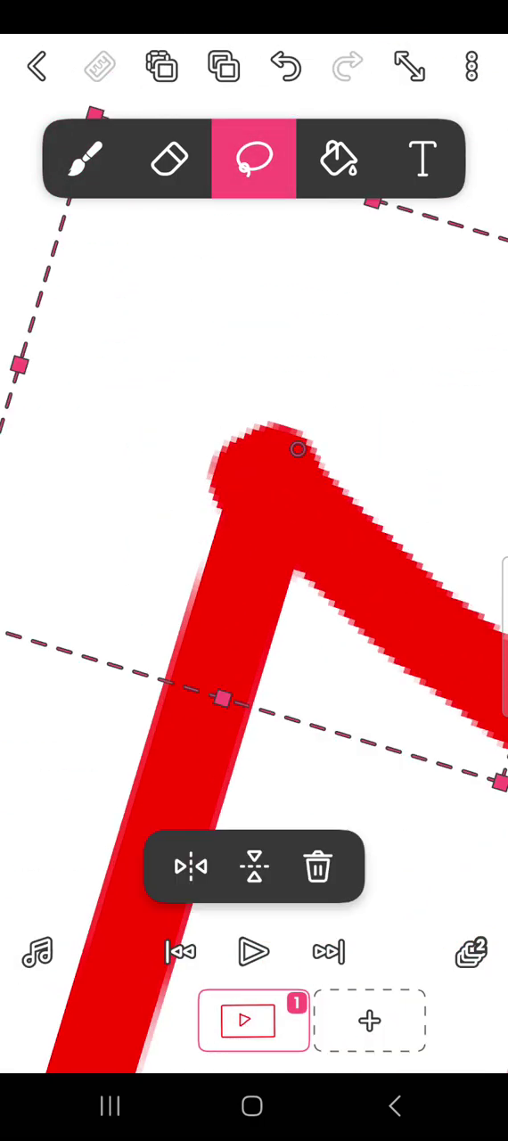
left_click(254, 356)
scroll(254, 535, "down", 5)
scroll(255, 535, "up", 5)
scroll(255, 535, "up", 5)
- Repaint the triangle's pointed corner and inner edge, then lasso away rough edge bits
left_click(86, 159)
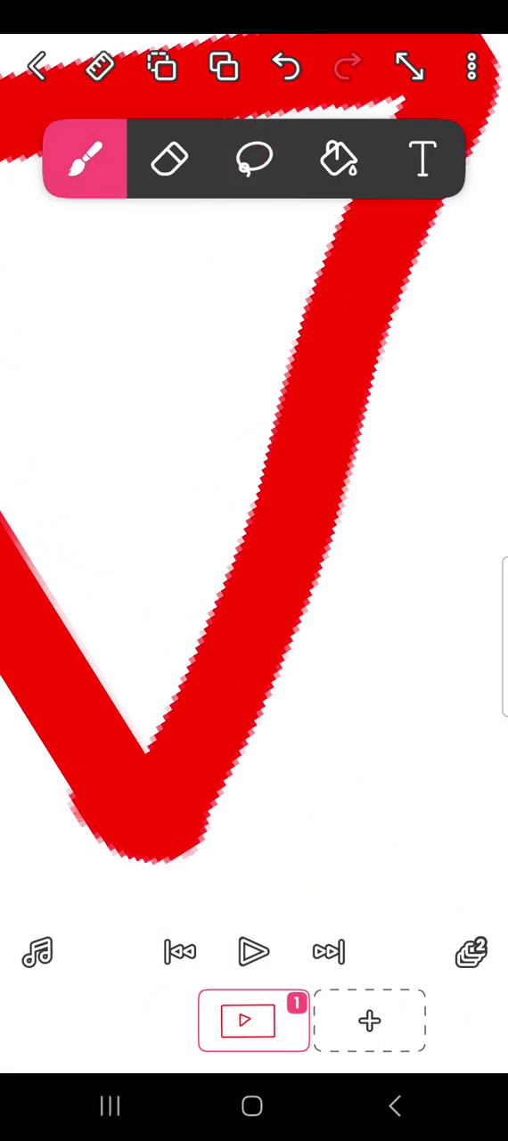
left_click_drag(107, 815, 240, 749)
scroll(254, 535, "down", 1)
left_click_drag(89, 802, 312, 392)
left_click(254, 158)
mouse_move(201, 361)
left_mouse_down()
mouse_move(281, 341)
mouse_move(205, 482)
mouse_move(76, 852)
mouse_move(107, 535)
mouse_move(200, 361)
left_mouse_up()
left_click(317, 861)
mouse_move(100, 781)
left_mouse_down()
mouse_move(263, 366)
mouse_move(98, 713)
mouse_move(100, 781)
left_mouse_up()
left_click(317, 865)
scroll(254, 571, "down", 10)
- Thicken the triangle's right side with the Brush after undoing stray strokes
left_click_drag(339, 446, 343, 463)
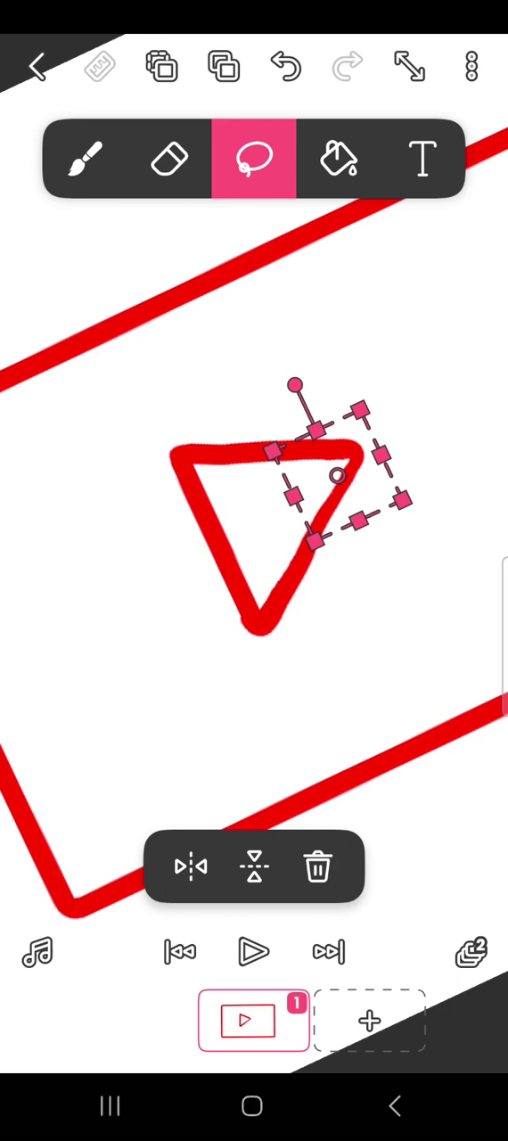
left_click(133, 580)
left_click(86, 158)
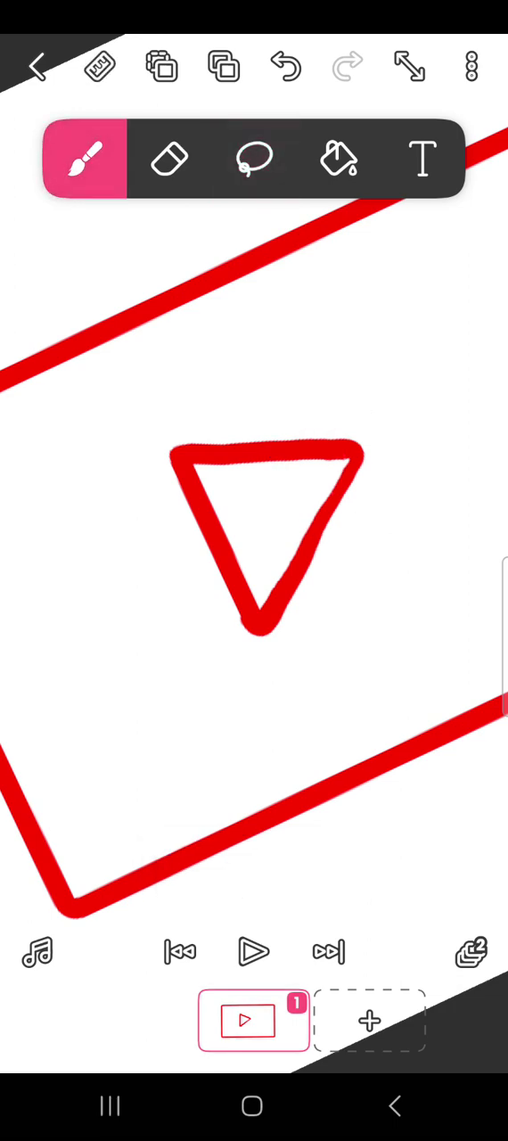
left_click_drag(341, 464, 270, 584)
left_click(286, 67)
left_click(285, 67)
left_click(286, 66)
scroll(268, 535, "up", 5)
mouse_move(254, 602)
left_mouse_down()
mouse_move(286, 616)
mouse_move(343, 455)
mouse_move(321, 544)
mouse_move(232, 642)
mouse_move(192, 695)
left_mouse_up()
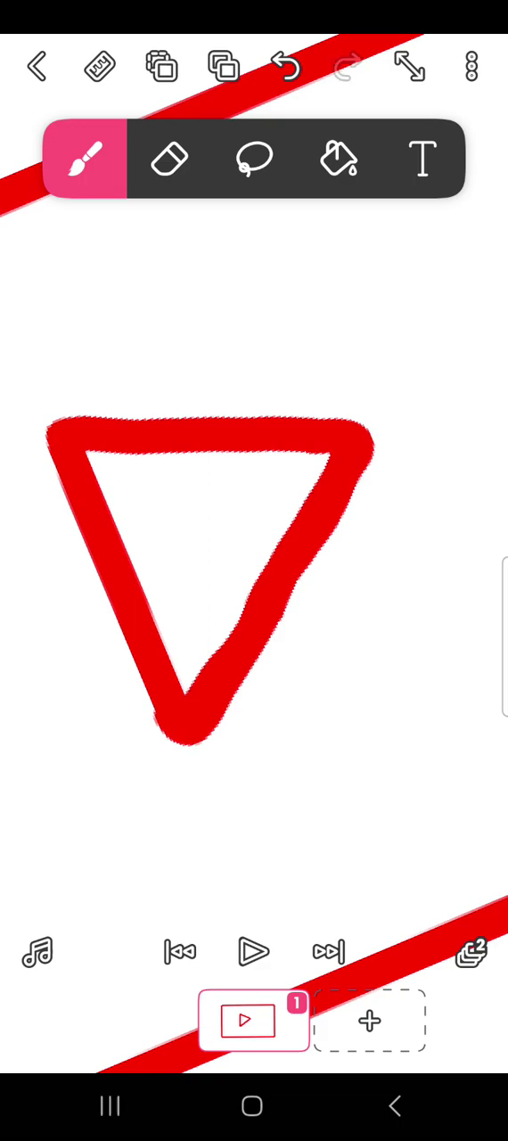
scroll(254, 571, "down", 5)
- Pick red for the Fill bucket and tap the rectangle outside the triangle
left_click(339, 159)
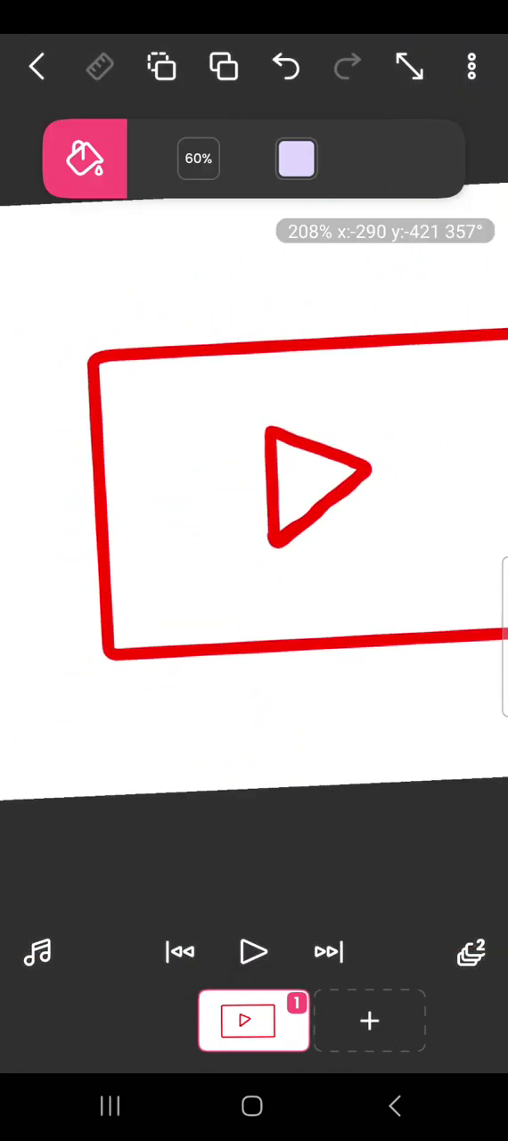
left_click(296, 159)
left_click(392, 419)
left_click(36, 65)
left_click(107, 593)
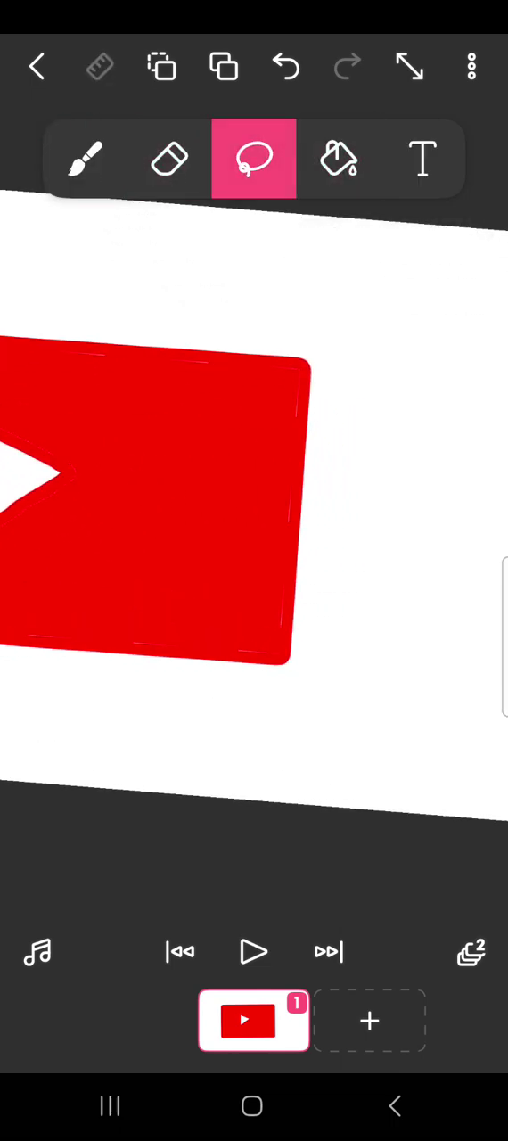
- Lasso-trim the rectangle's top edge and bottom-right corner, undoing missteps
left_click_drag(259, 294, 295, 357)
left_click(402, 535)
left_click(286, 67)
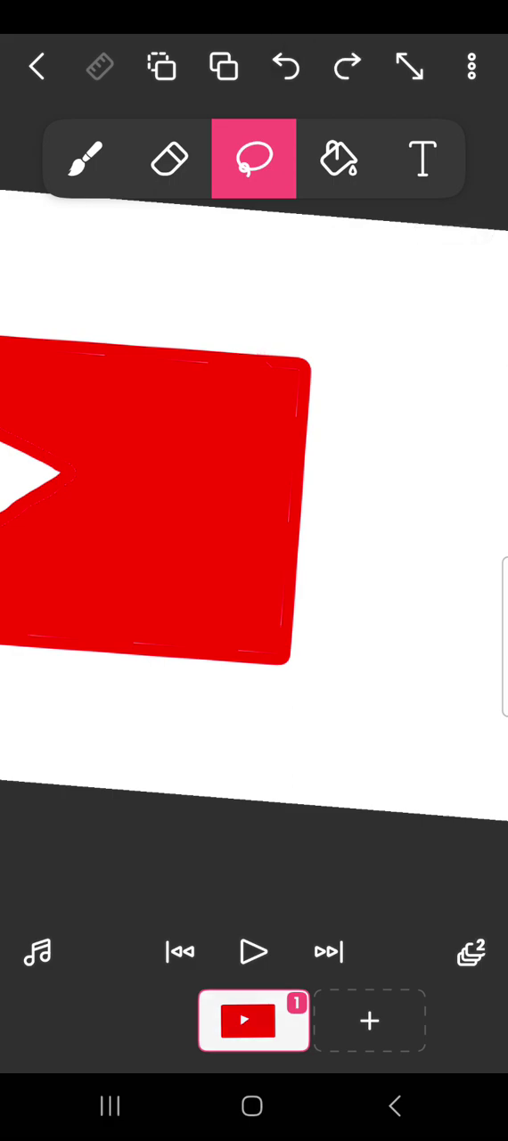
scroll(254, 571, "up", 5)
scroll(254, 571, "up", 3)
mouse_move(67, 425)
left_mouse_down()
mouse_move(285, 457)
mouse_move(339, 544)
mouse_move(383, 677)
mouse_move(420, 553)
mouse_move(107, 388)
left_mouse_up()
left_click(107, 388)
left_click(317, 861)
scroll(254, 571, "down", 5)
scroll(254, 571, "up", 2)
scroll(255, 571, "up", 2)
left_click_drag(254, 419, 281, 660)
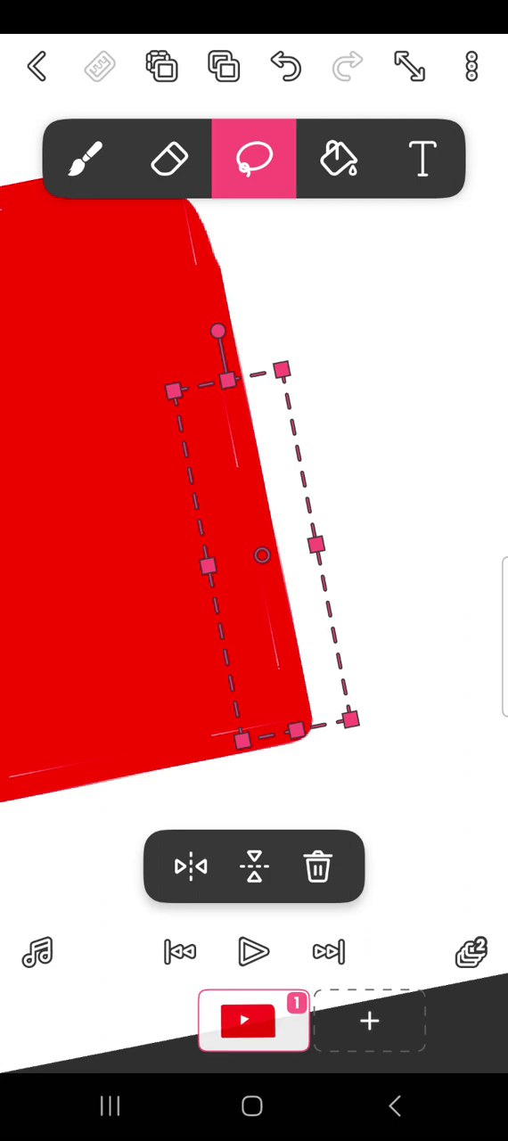
left_click(286, 66)
mouse_move(287, 485)
left_mouse_down()
mouse_move(286, 678)
mouse_move(201, 733)
mouse_move(98, 773)
mouse_move(18, 843)
left_mouse_up()
left_click(318, 863)
scroll(254, 571, "down", 2)
scroll(255, 535, "up", 2)
- Trim the remaining corner and edge slivers of the red shape with Lasso
mouse_move(304, 330)
left_mouse_down()
mouse_move(353, 456)
mouse_move(324, 557)
mouse_move(209, 704)
mouse_move(268, 740)
mouse_move(374, 308)
mouse_move(307, 316)
left_mouse_up()
left_click(428, 499)
scroll(254, 535, "down", 3)
scroll(254, 535, "up", 2)
scroll(254, 535, "up", 1)
mouse_move(343, 442)
left_mouse_down()
mouse_move(249, 465)
mouse_move(155, 508)
mouse_move(86, 611)
left_mouse_up()
mouse_move(87, 705)
left_mouse_down()
mouse_move(96, 793)
mouse_move(142, 854)
mouse_move(254, 865)
mouse_move(384, 856)
mouse_move(356, 914)
mouse_move(89, 928)
mouse_move(31, 499)
mouse_move(347, 415)
left_mouse_up()
left_click(268, 357)
scroll(254, 579, "down", 5)
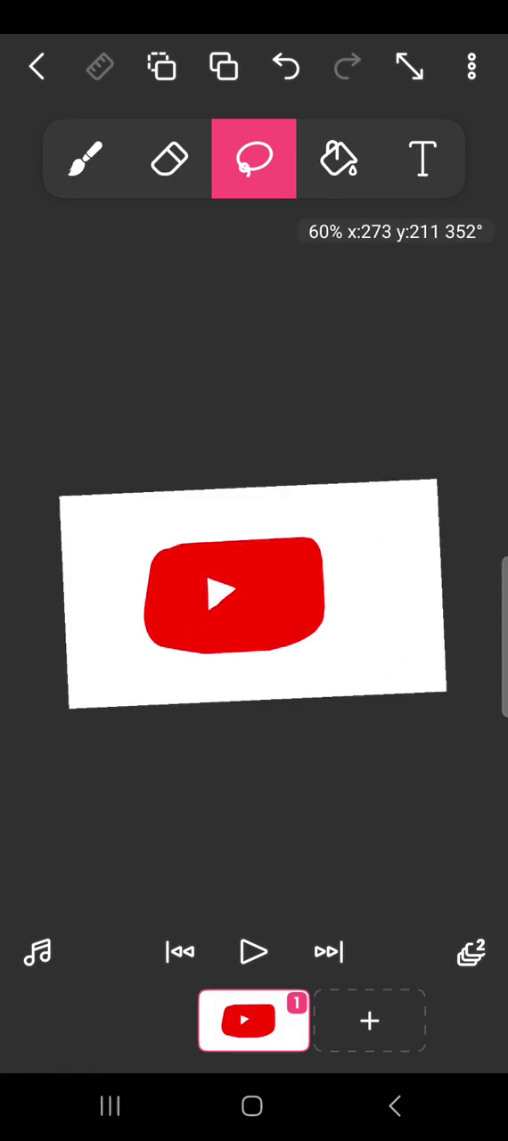
scroll(267, 580, "up", 6)
mouse_move(123, 494)
left_mouse_down()
mouse_move(210, 535)
mouse_move(312, 714)
mouse_move(348, 481)
mouse_move(134, 481)
left_mouse_up()
left_click(402, 267)
scroll(254, 580, "up", 6)
mouse_move(383, 539)
left_mouse_down()
mouse_move(201, 700)
mouse_move(53, 856)
mouse_move(383, 499)
left_mouse_up()
left_click(268, 357)
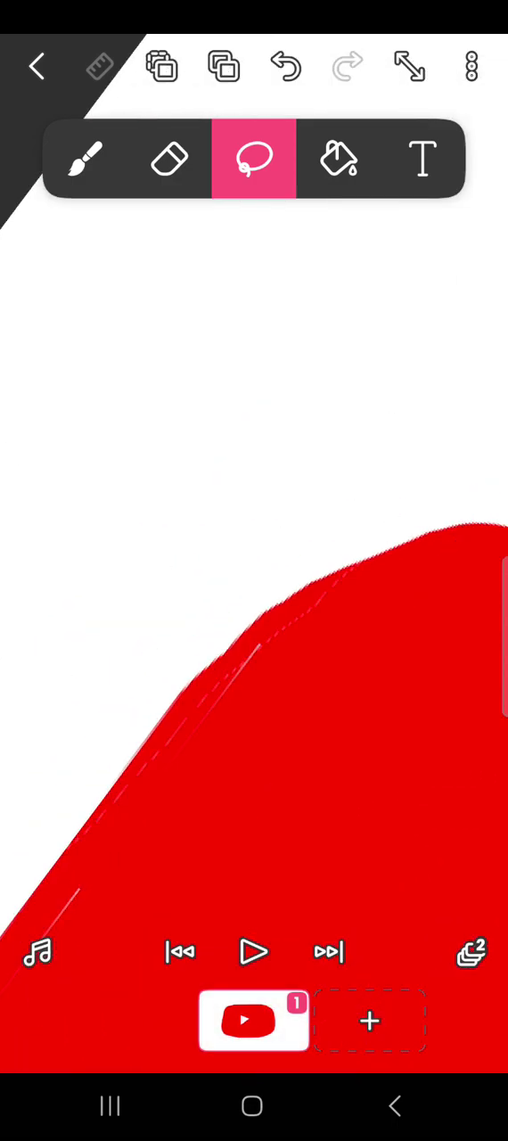
left_click(285, 66)
mouse_move(40, 863)
left_mouse_down()
mouse_move(272, 638)
mouse_move(495, 517)
mouse_move(500, 464)
mouse_move(231, 588)
mouse_move(54, 856)
left_mouse_up()
left_click(267, 357)
scroll(254, 571, "down", 5)
scroll(254, 571, "down", 3)
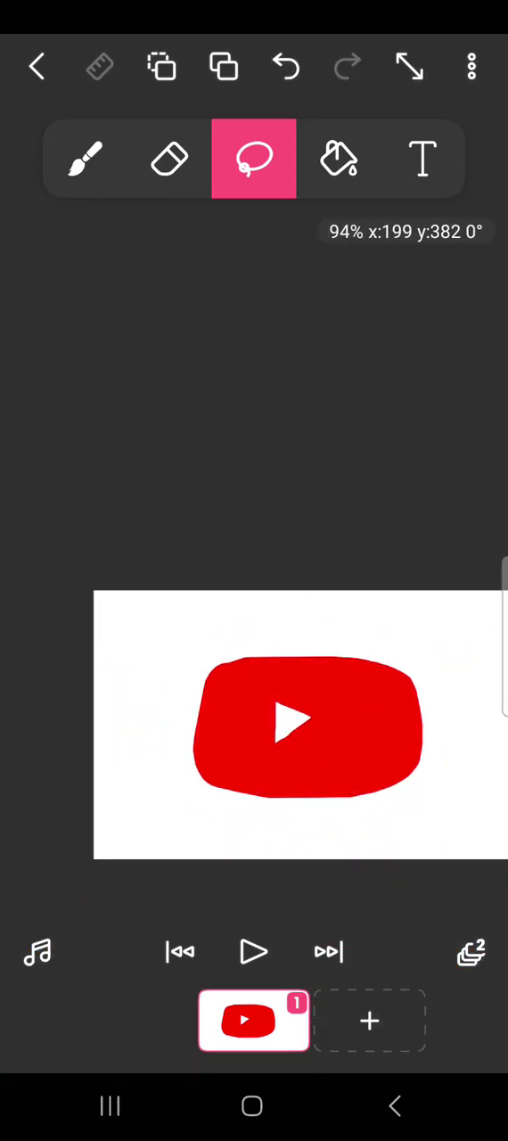
- Pull down the notification shade, expand quick settings, then collapse it
left_click_drag(254, 9, 254, 624)
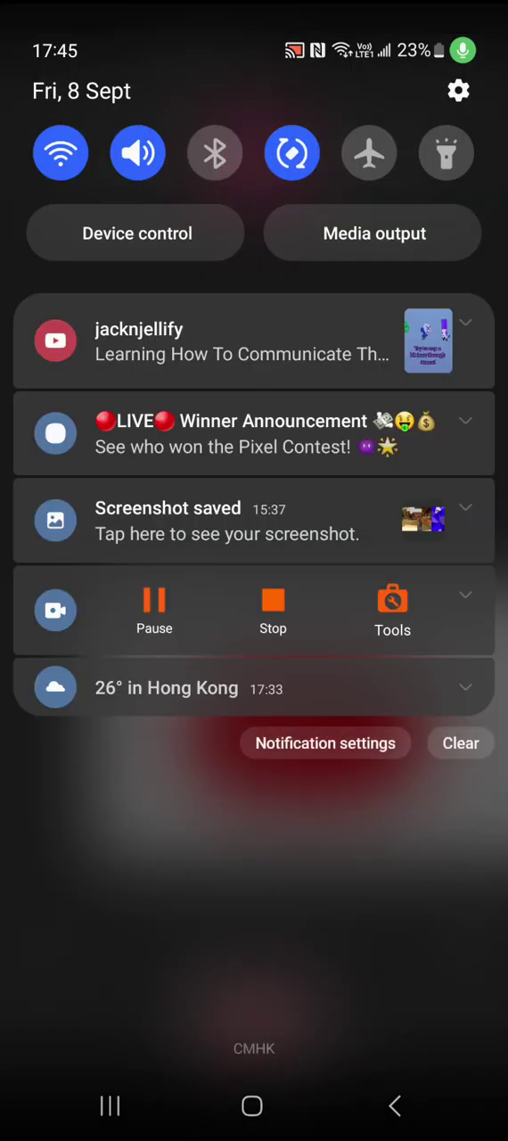
left_click_drag(254, 267, 254, 802)
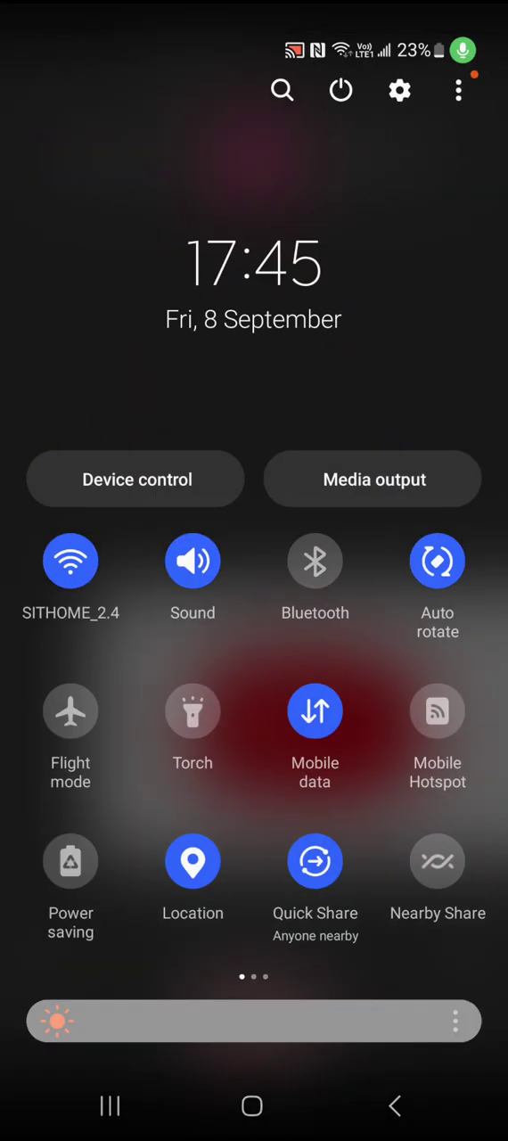
left_click_drag(254, 981, 254, 446)
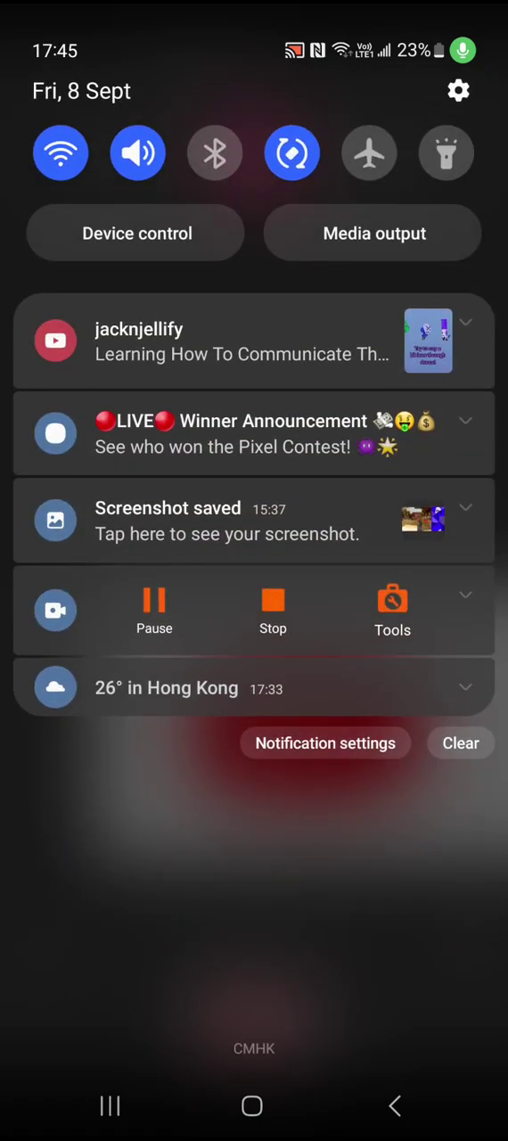